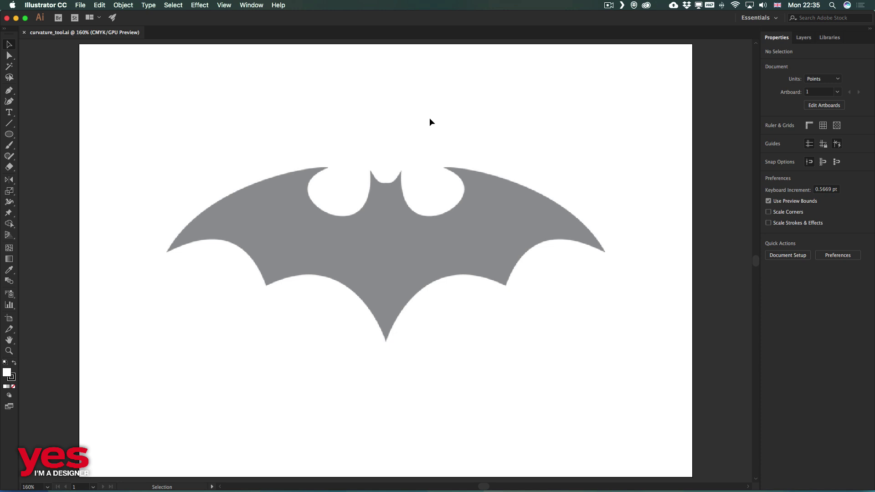
With the Curvature tool, place corner points from the left wing tip via the bottom tip to the right wing tip
click(9, 102)
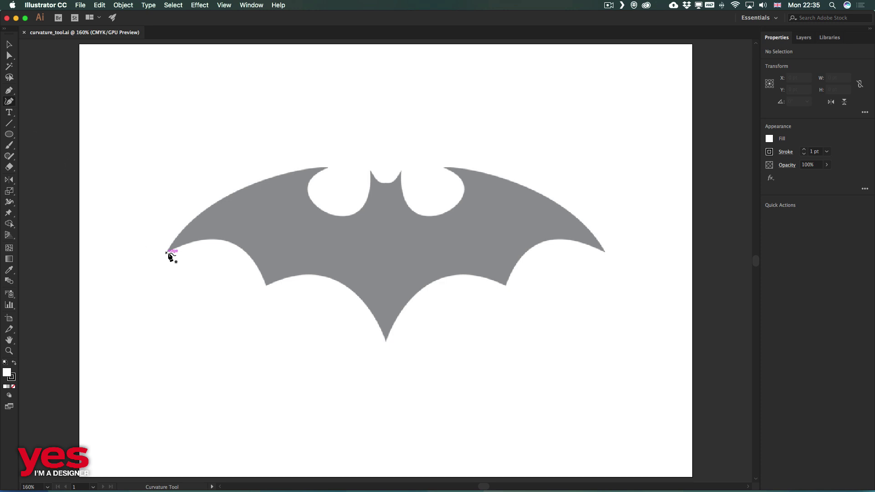
click(167, 253)
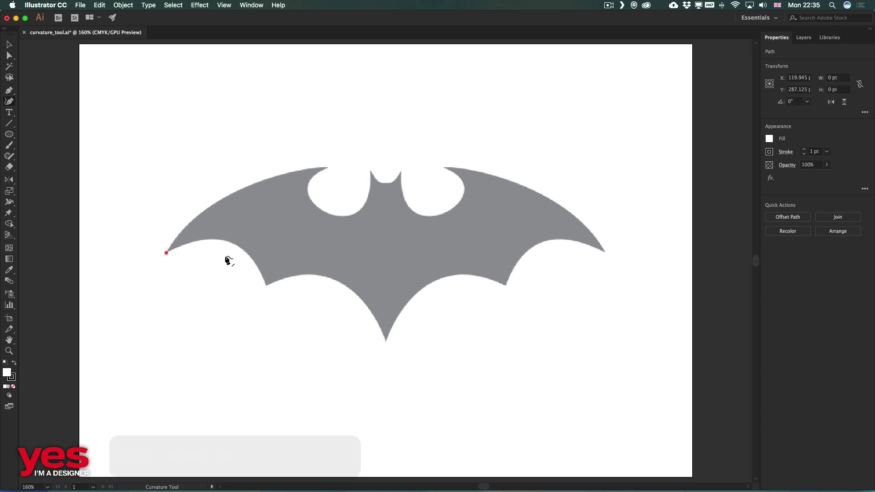
alt+click(264, 284)
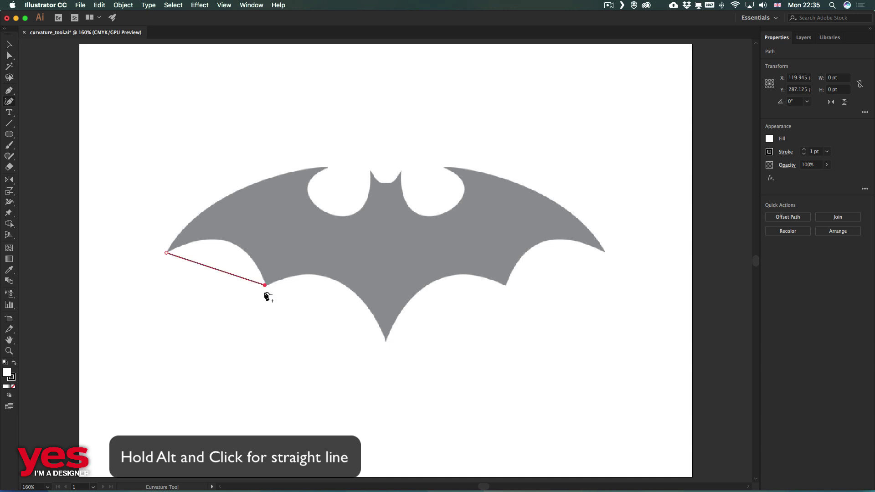
alt+click(385, 342)
alt+click(504, 283)
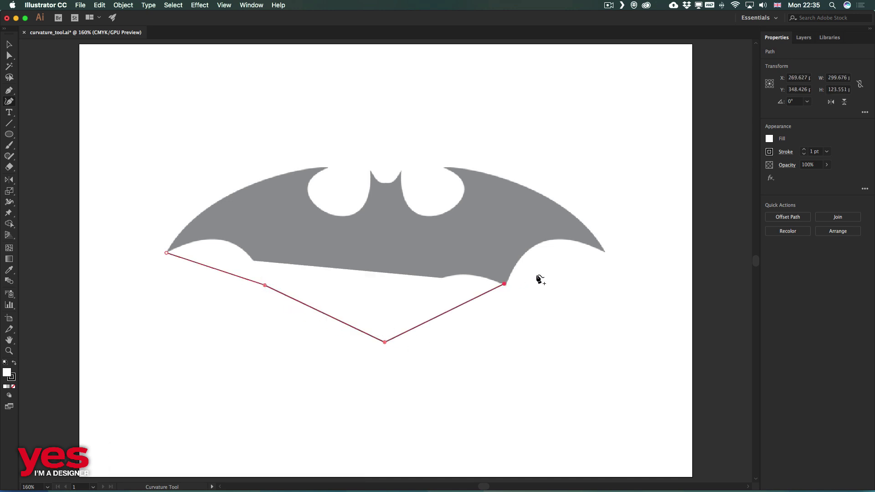
alt+click(603, 251)
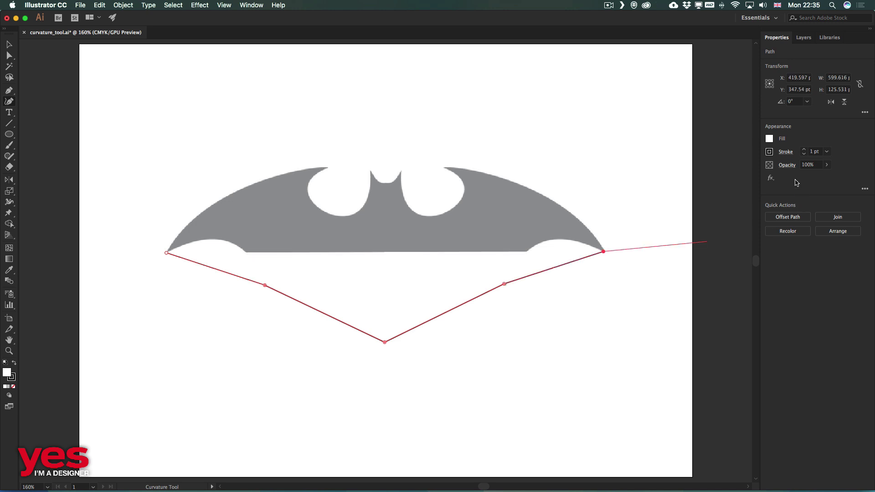
Give the path no fill and a red 3 pt stroke
click(769, 140)
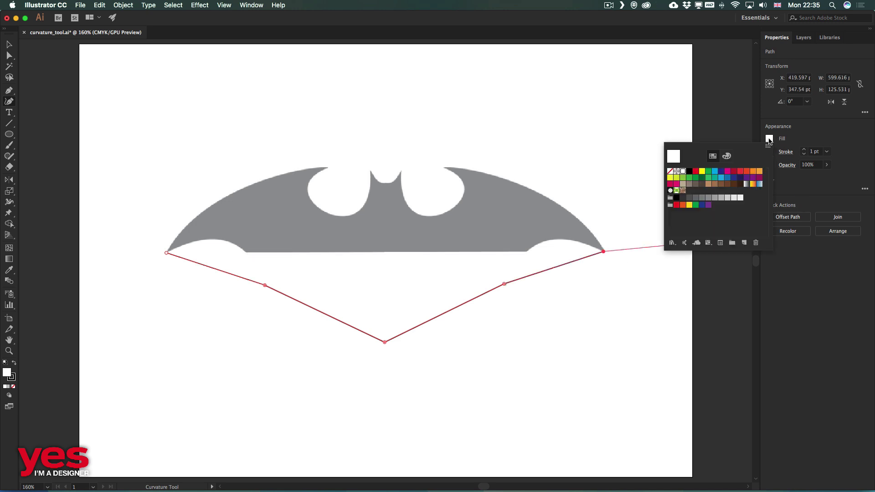
click(669, 171)
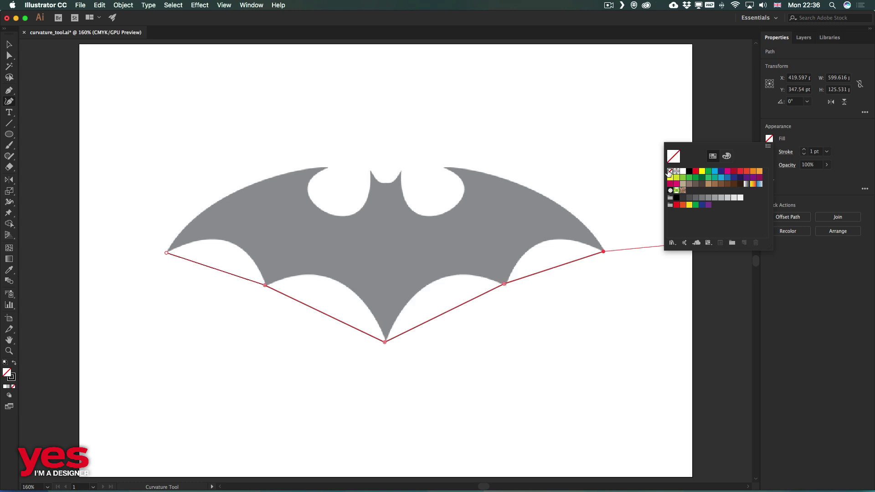
click(769, 151)
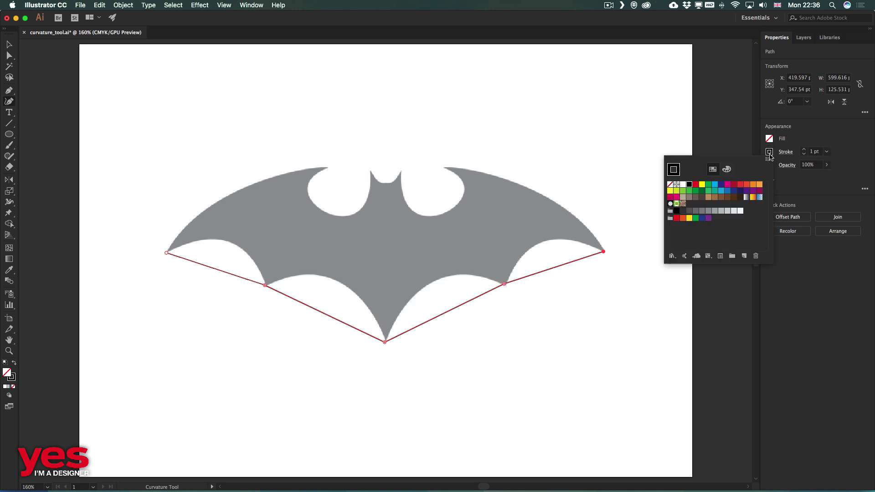
click(695, 185)
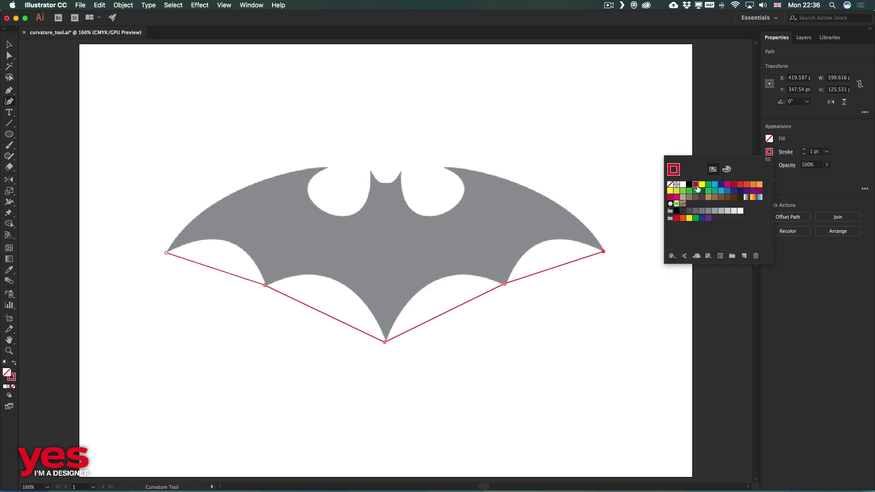
click(804, 150)
click(804, 150)
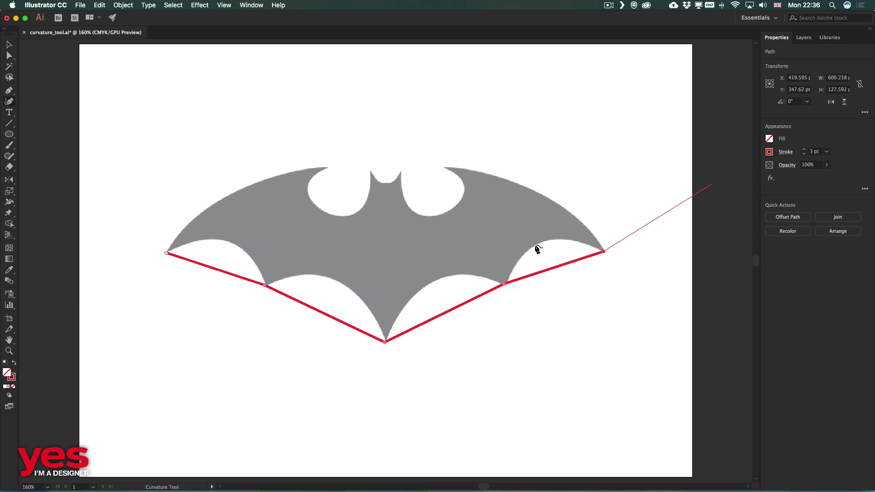
Add corner points at the eye corners and both ear tips, closing the path at the left wing tip
click(444, 167)
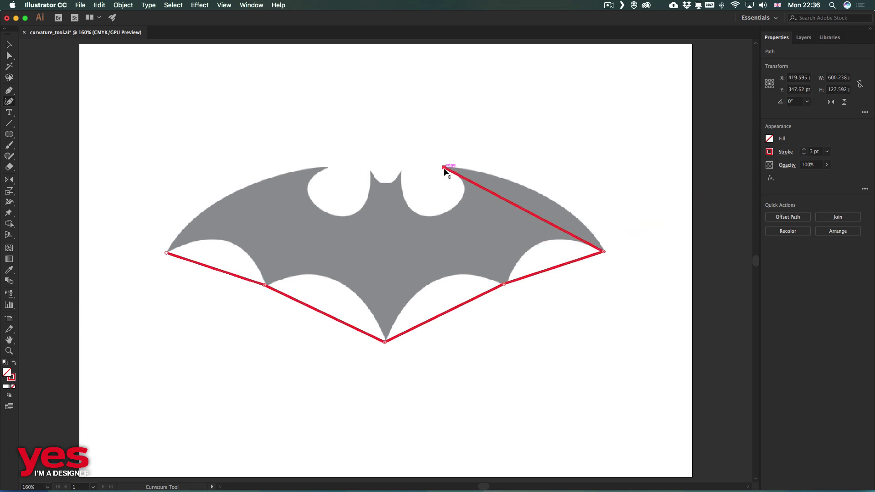
click(401, 171)
click(369, 172)
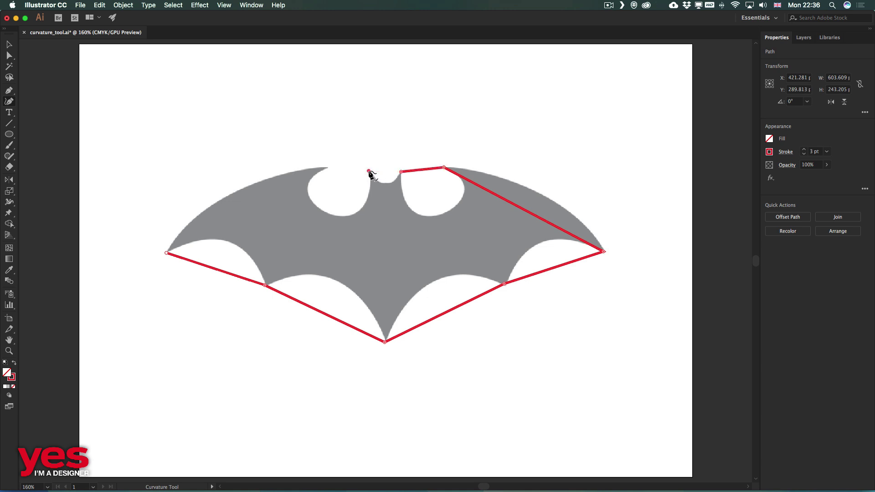
click(325, 168)
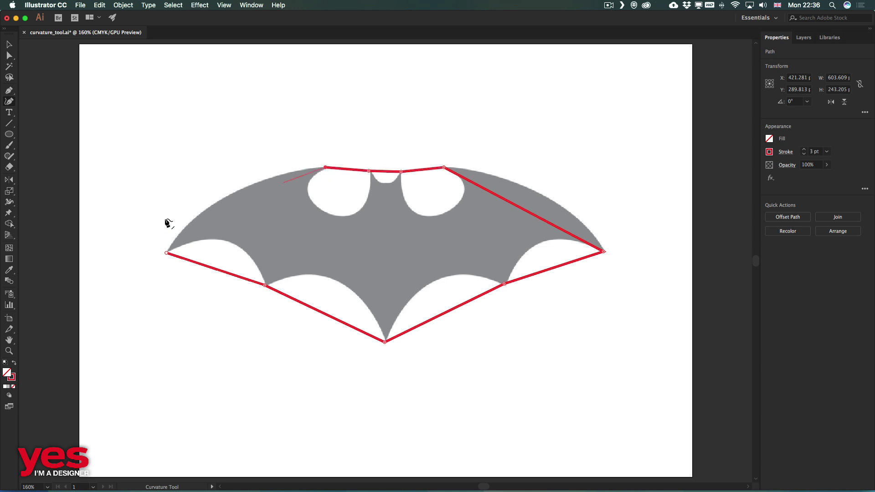
click(167, 253)
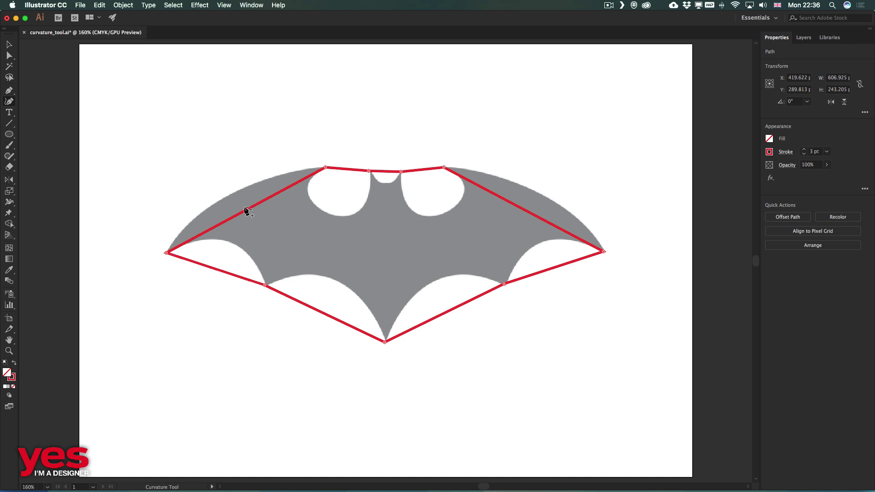
Curve both upper wing edges and the four lower scallops to hug the bat's outline
drag(244, 210, 200, 218)
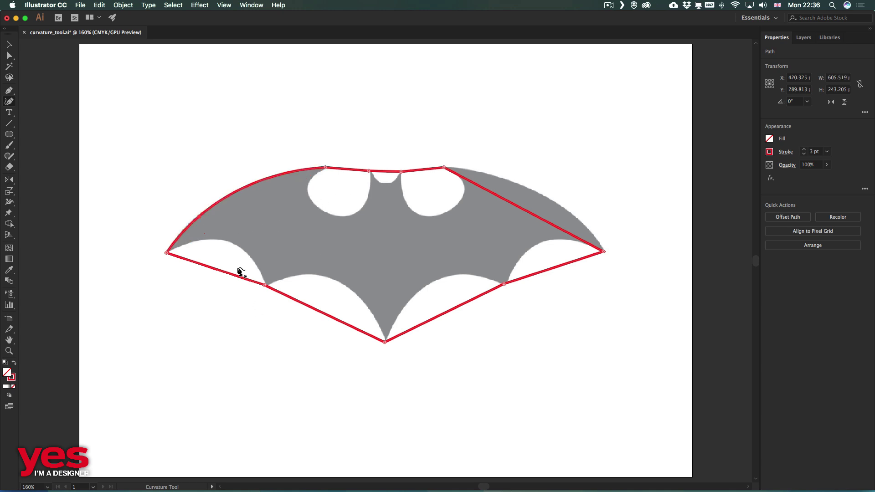
drag(237, 276, 237, 247)
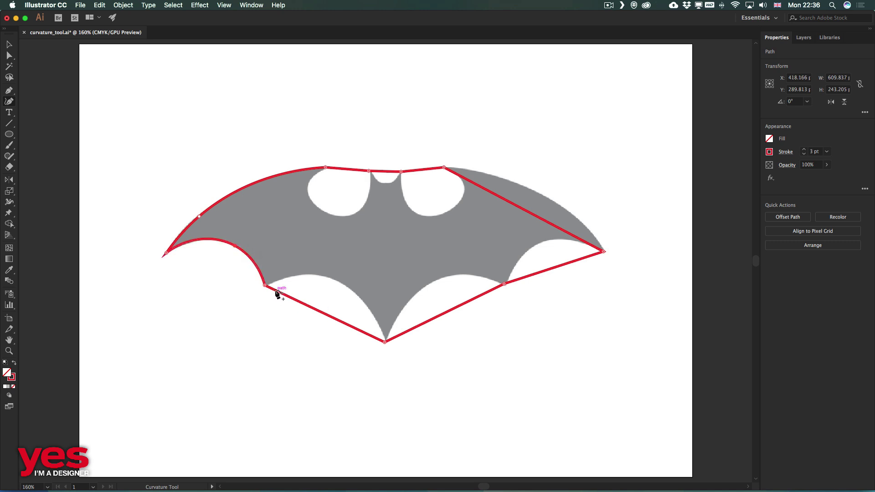
mouse_move(276, 290)
mouse_down()
mouse_move(287, 280)
mouse_move(334, 281)
mouse_move(325, 276)
mouse_up()
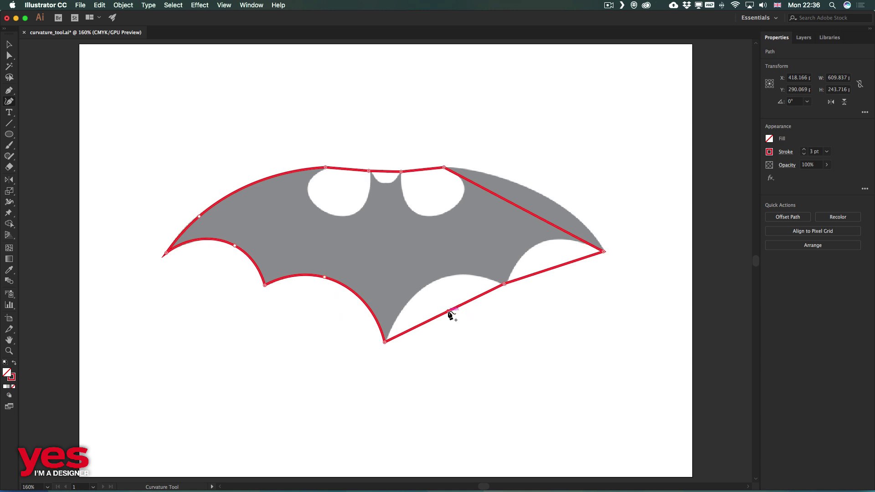
mouse_move(449, 312)
mouse_down()
mouse_move(433, 285)
mouse_move(453, 278)
mouse_up()
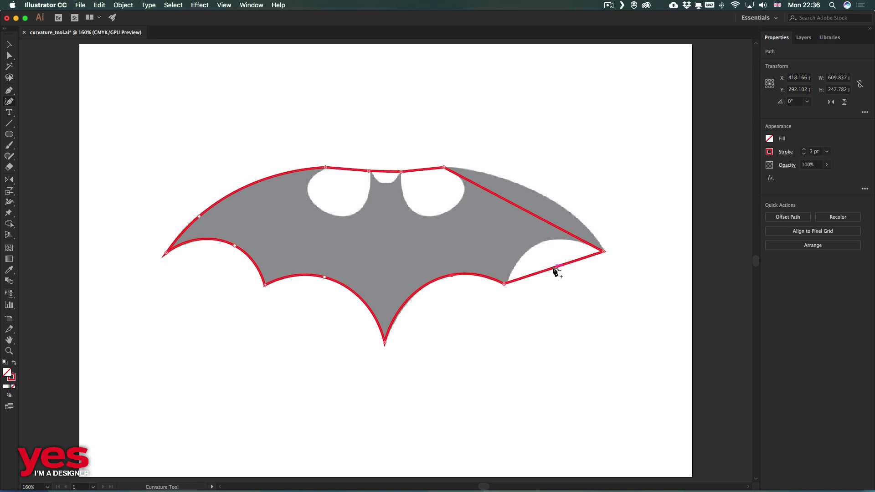
drag(551, 266, 545, 245)
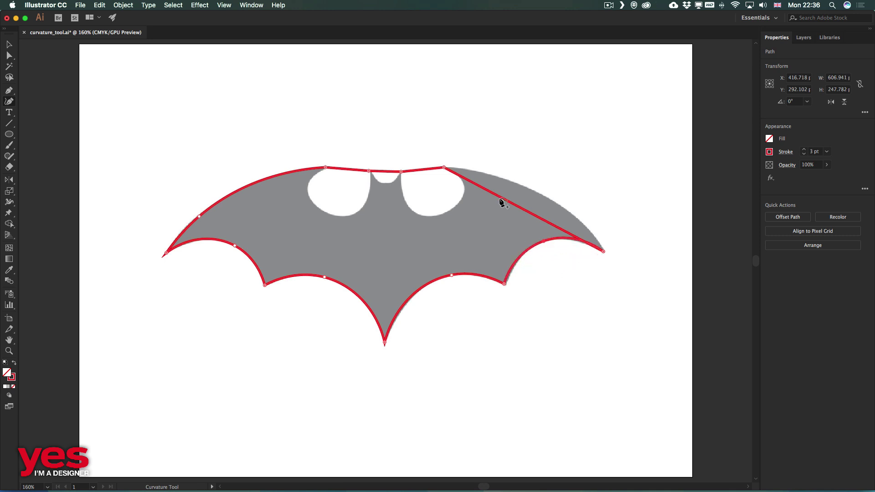
drag(501, 199, 557, 208)
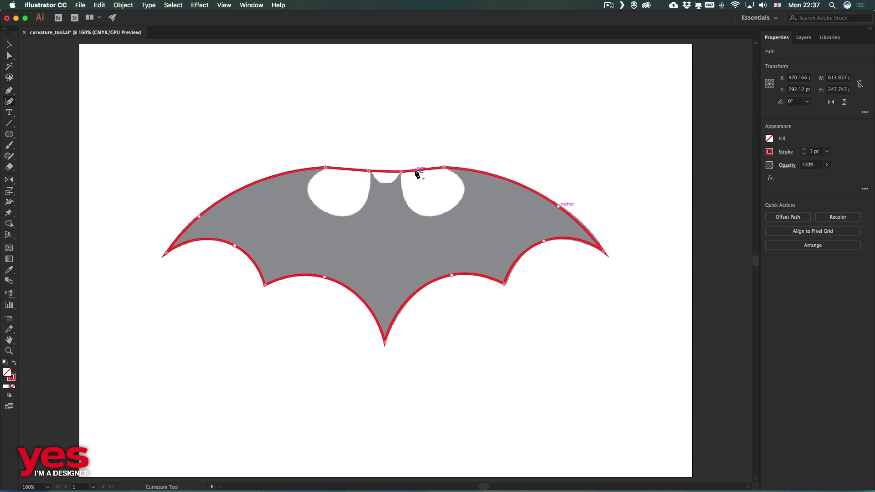
Pull the top segments down into rounded notches around the right and left eyes
drag(417, 172, 466, 189)
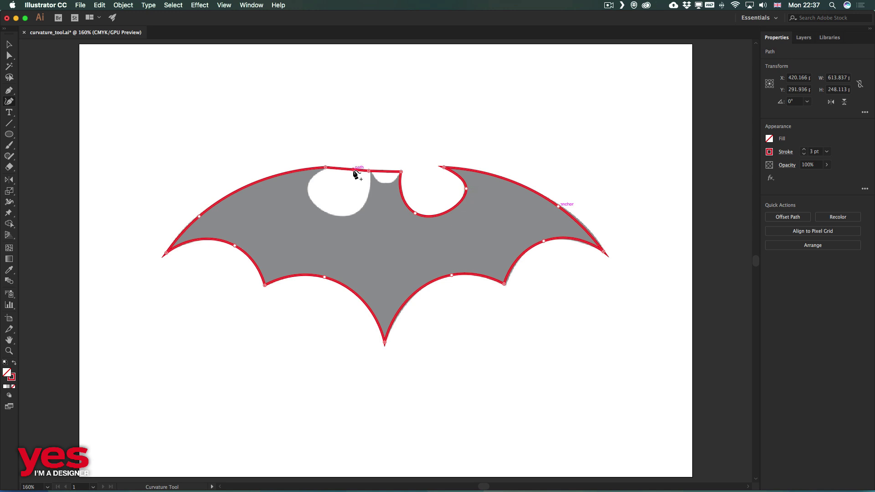
drag(354, 172, 312, 190)
mouse_move(308, 188)
mouse_down()
mouse_move(336, 180)
mouse_move(385, 190)
mouse_move(308, 189)
mouse_up()
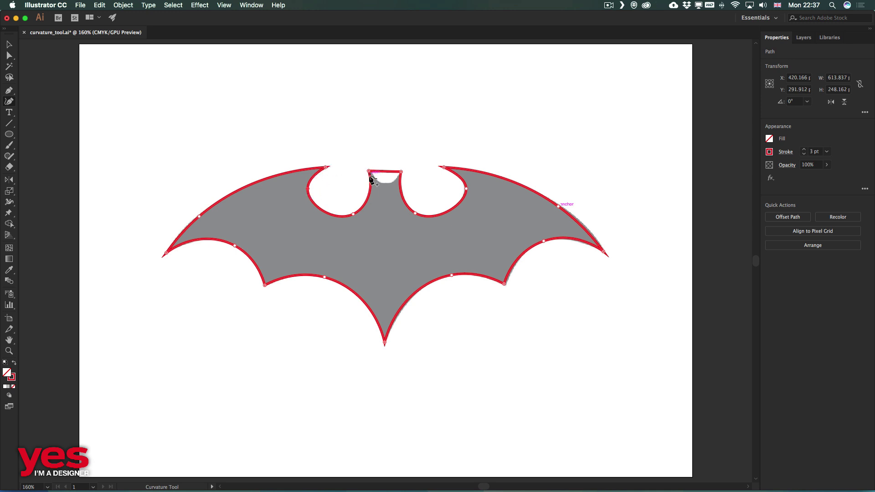
Refine the left eye and ear notch curves, then swap fill and stroke for a solid red bat
key(super+equal)
key(super+equal)
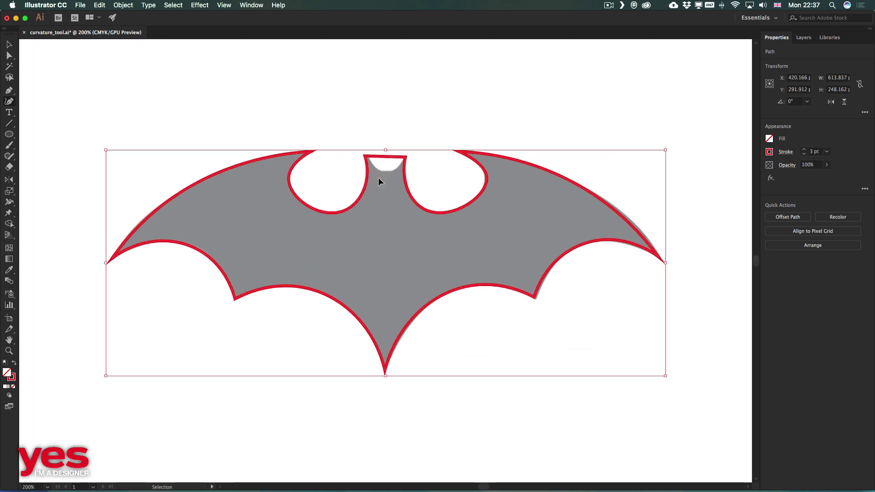
scroll(228, 151, up, 1)
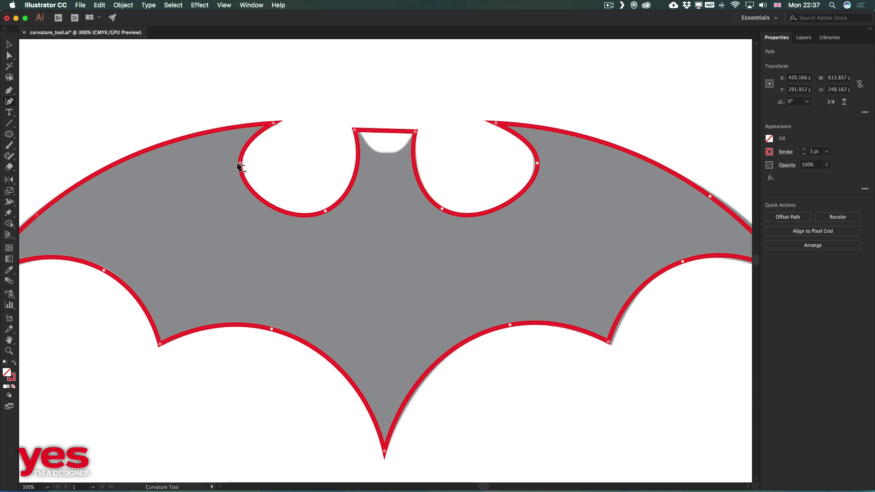
drag(248, 164, 300, 160)
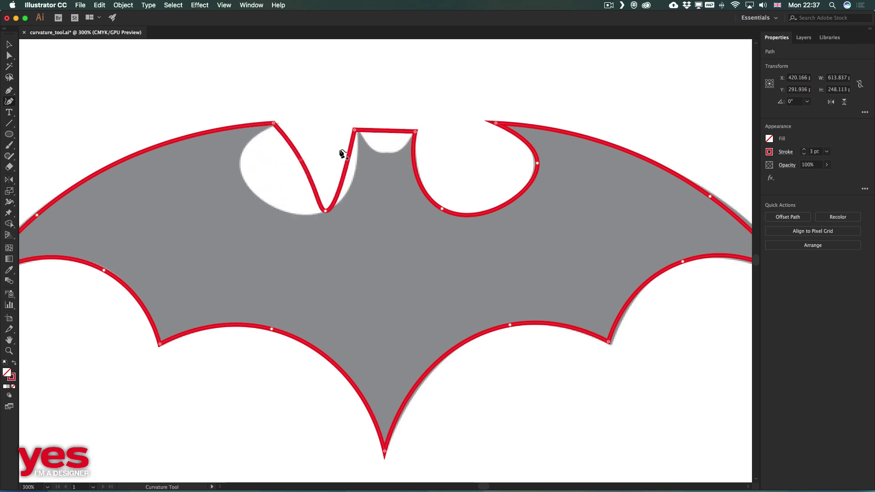
drag(301, 162, 238, 160)
drag(391, 132, 390, 153)
key(super+0)
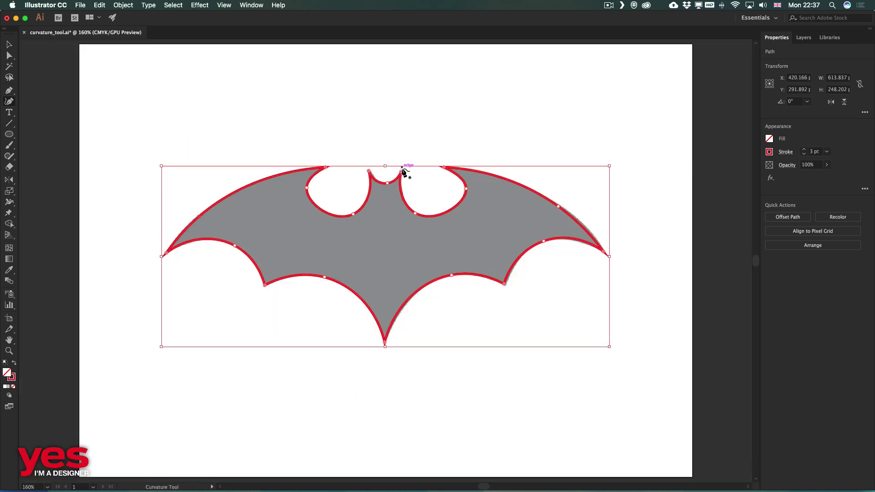
key(shift+x)
key(v)
click(435, 133)
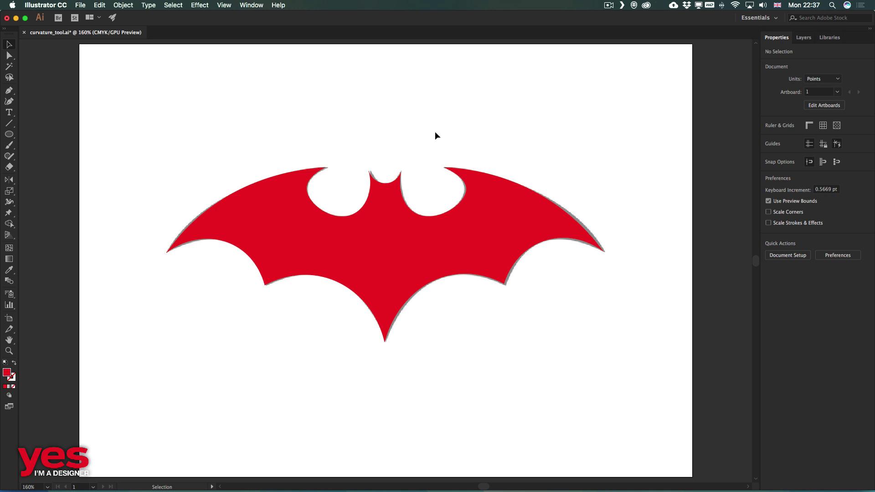